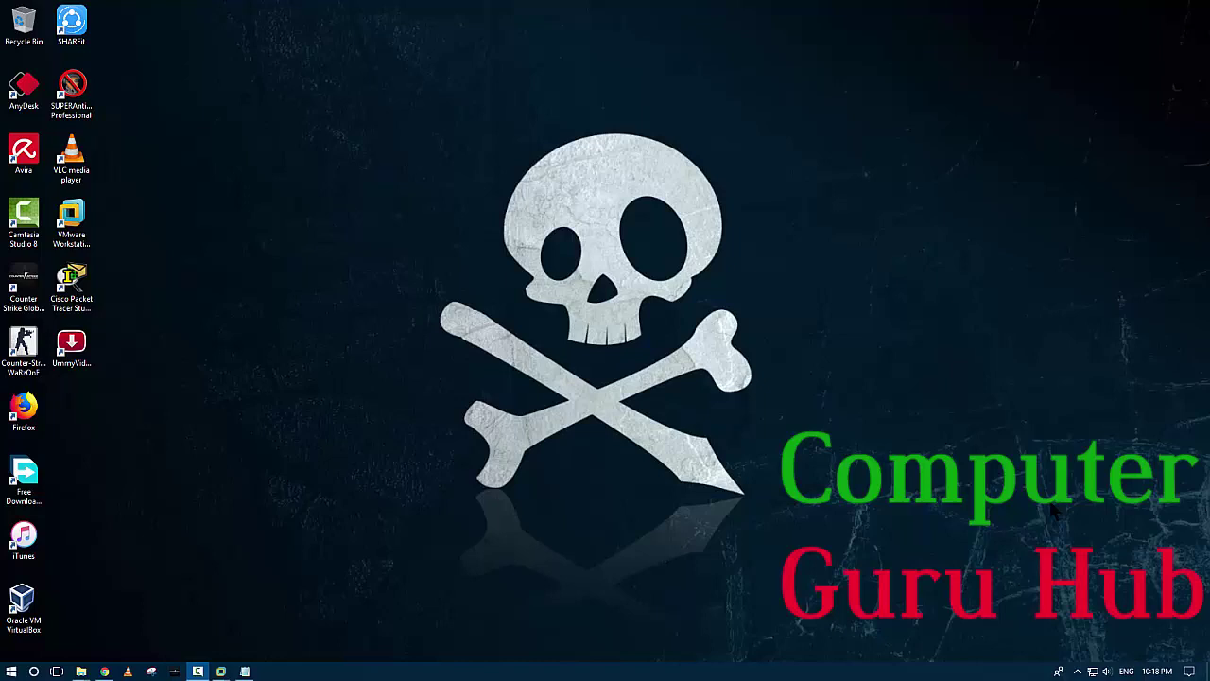
Step: Launch UltraISO as administrator and continue with the trial version
key(super)
text(ultra)
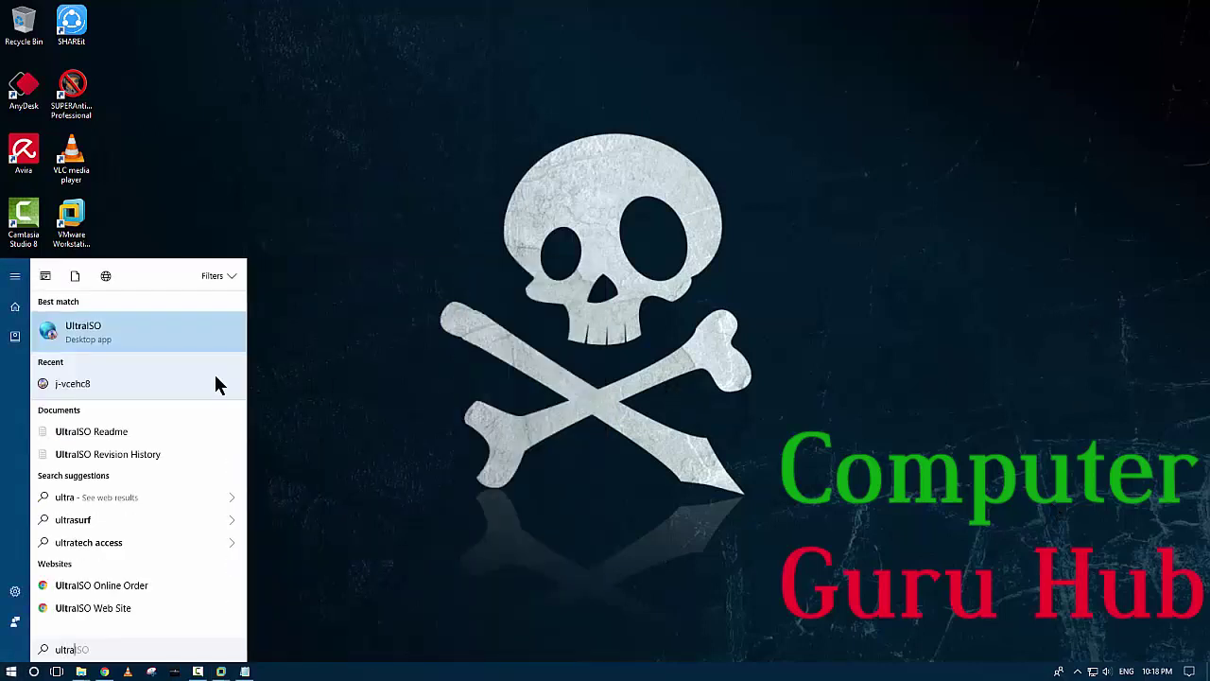
right_click(110, 336)
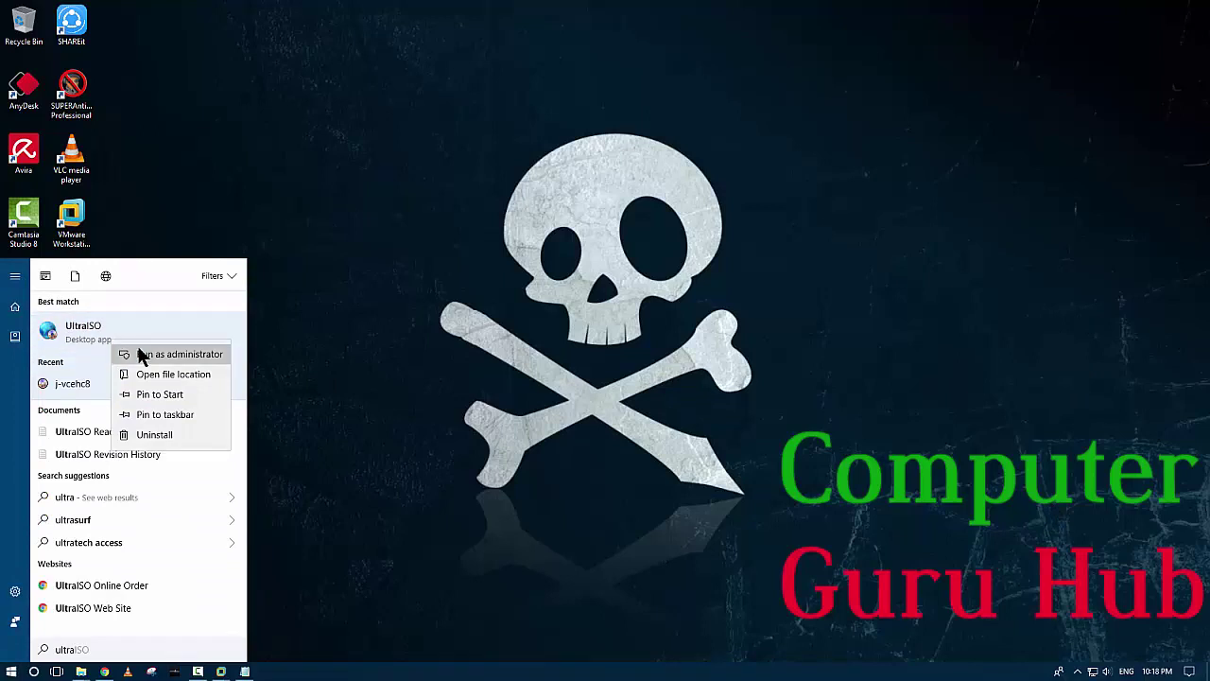
click(140, 349)
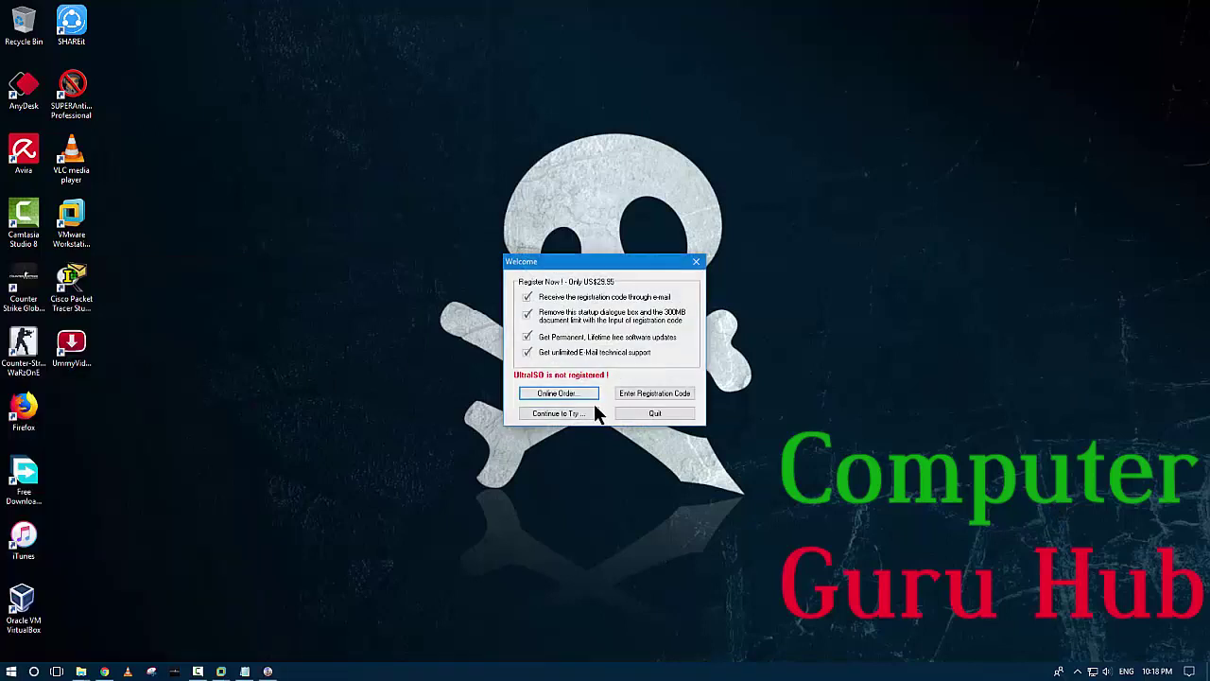
click(581, 413)
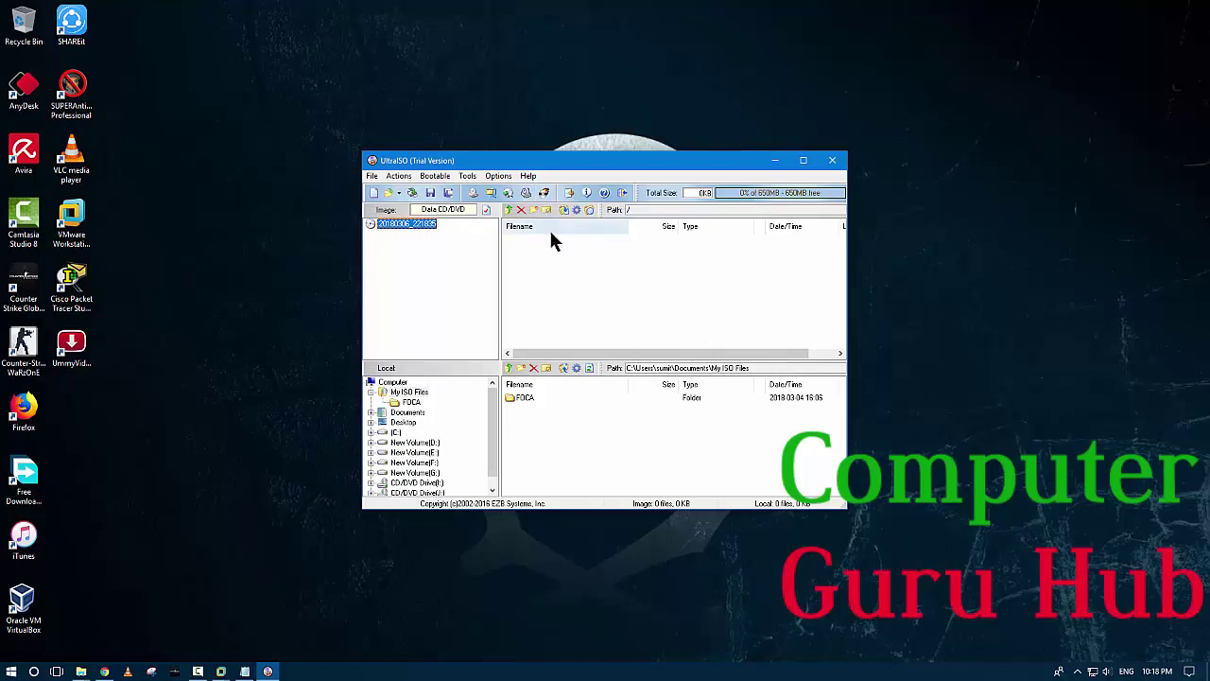
Step: Open the image en_windows_7_ultimate_with_sp1_x64_dvd_u_677332 from the Operating System folder on New Volume (E:)
click(391, 196)
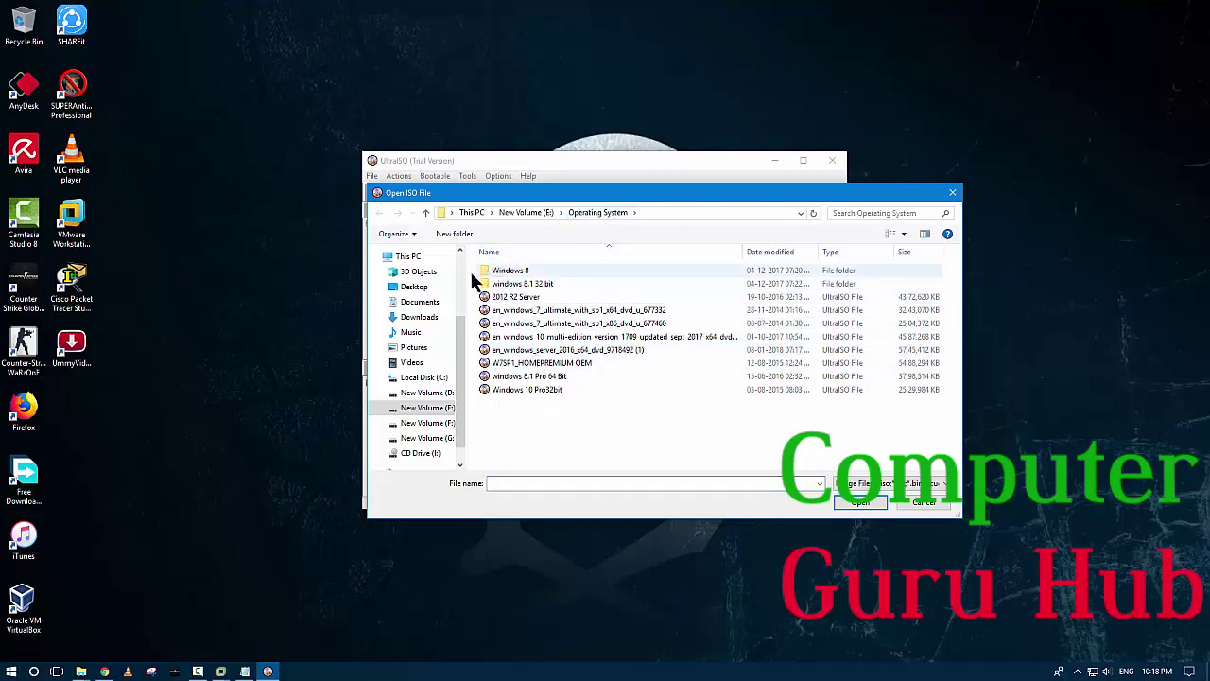
click(401, 256)
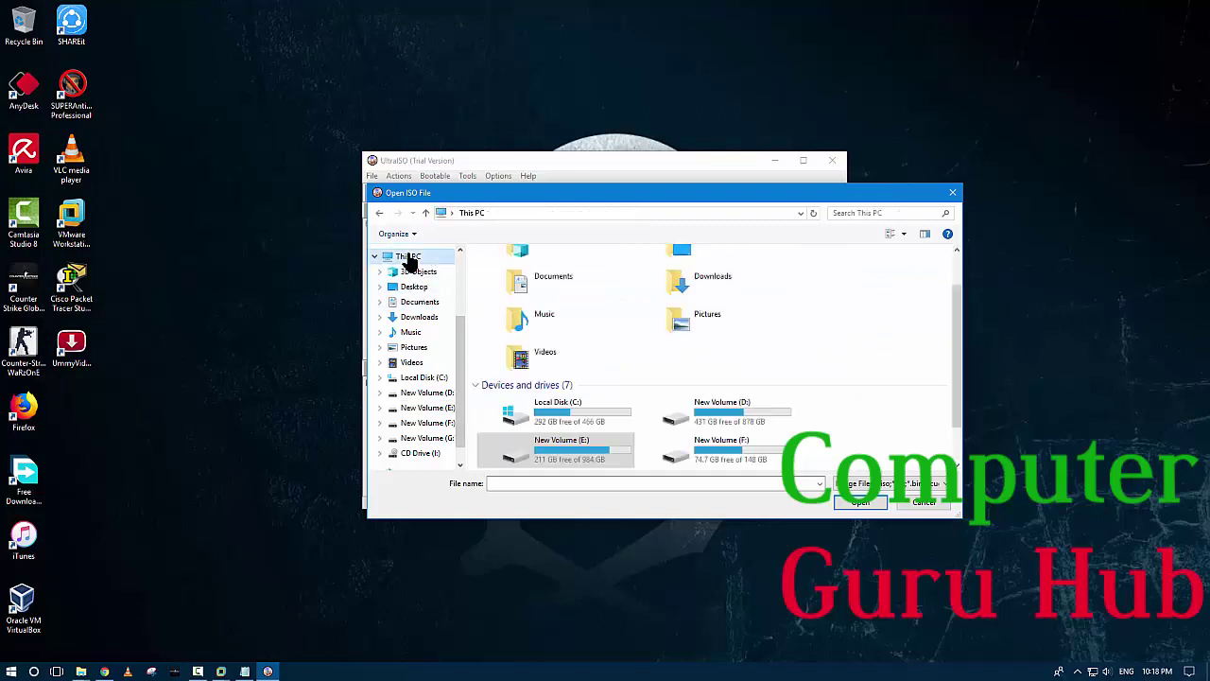
double_click(594, 452)
double_click(534, 308)
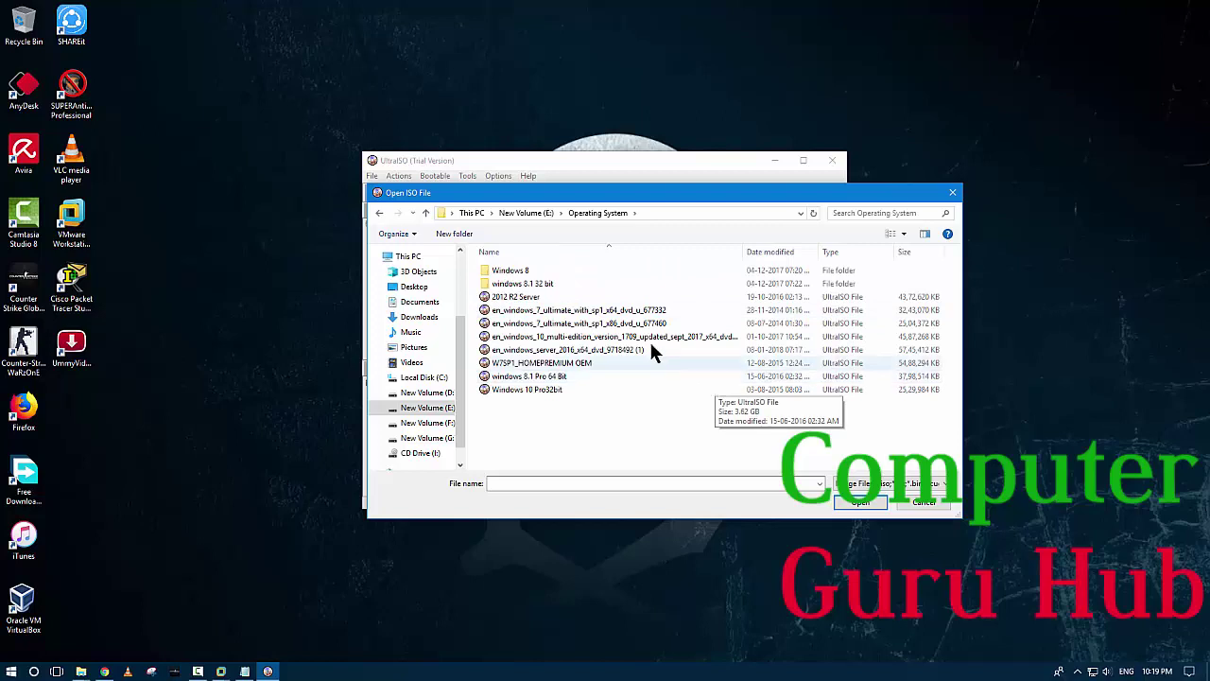
click(589, 311)
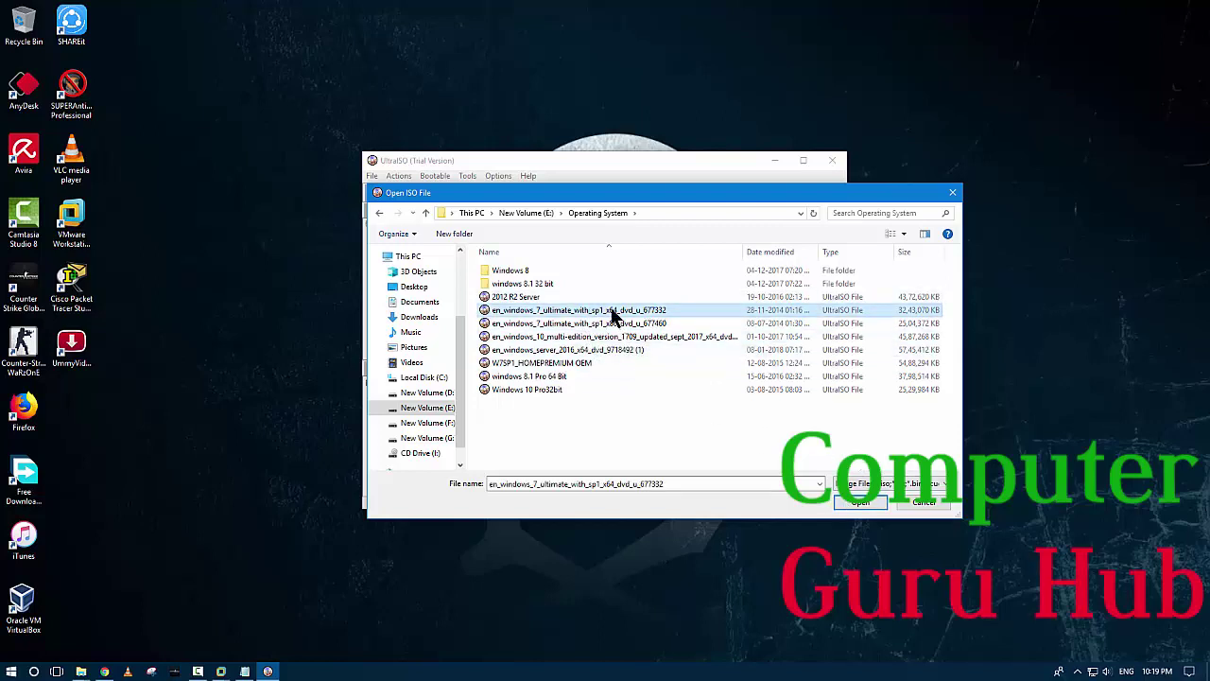
click(862, 503)
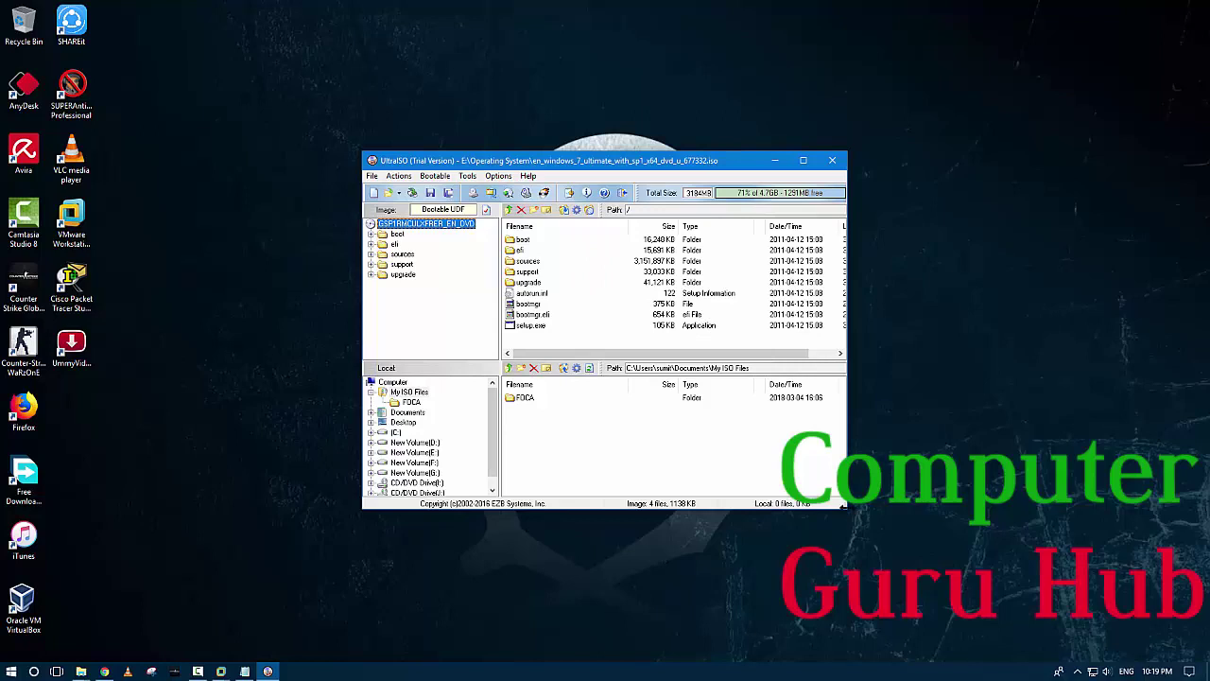
Step: Enlarge the UltraISO window and increase the Windows display scaling for text, apps and other items
drag(842, 504, 998, 553)
right_click(296, 248)
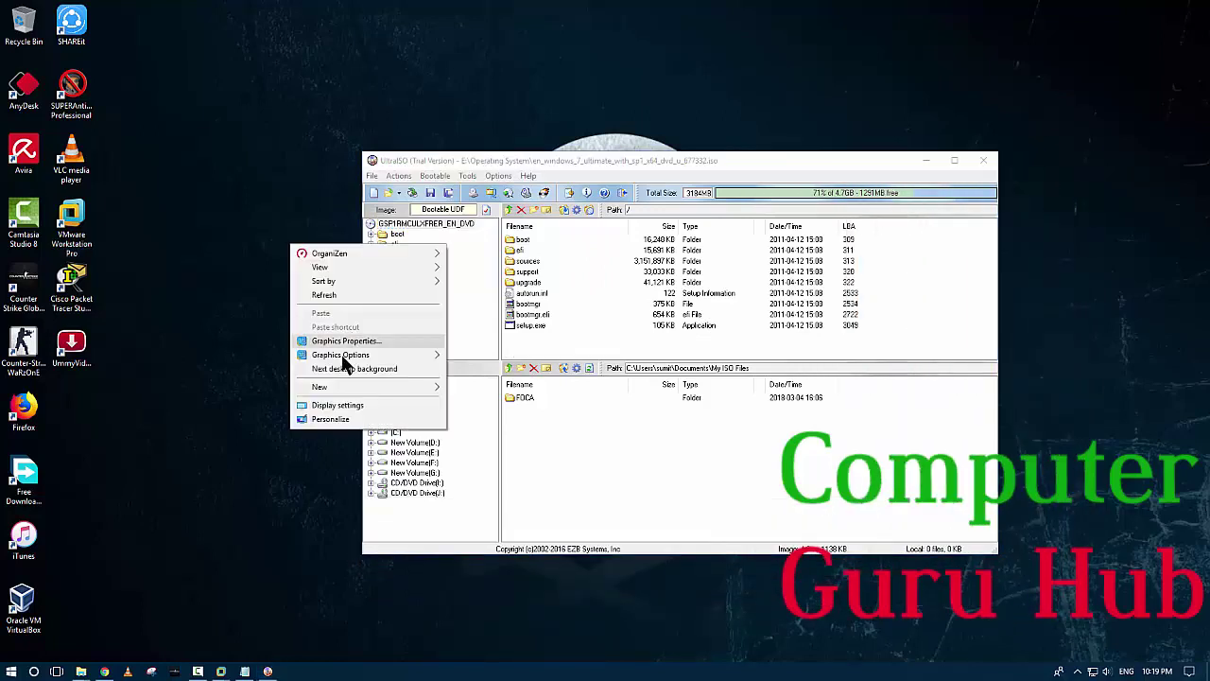
click(336, 405)
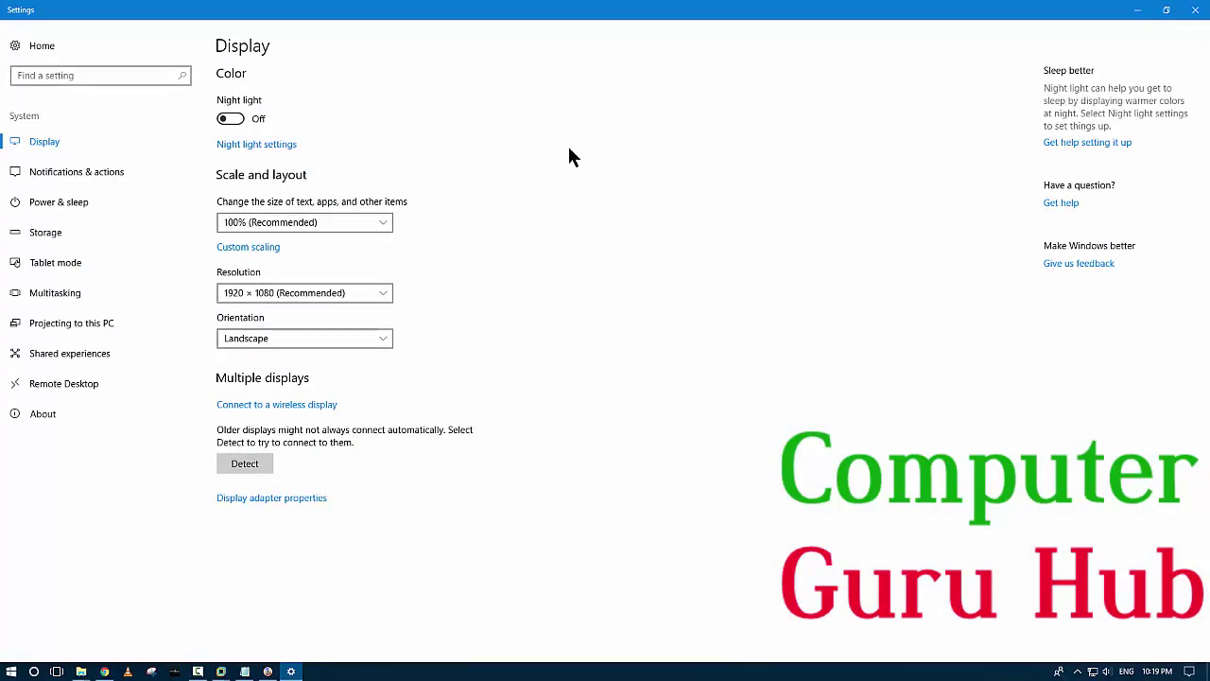
click(367, 221)
click(315, 262)
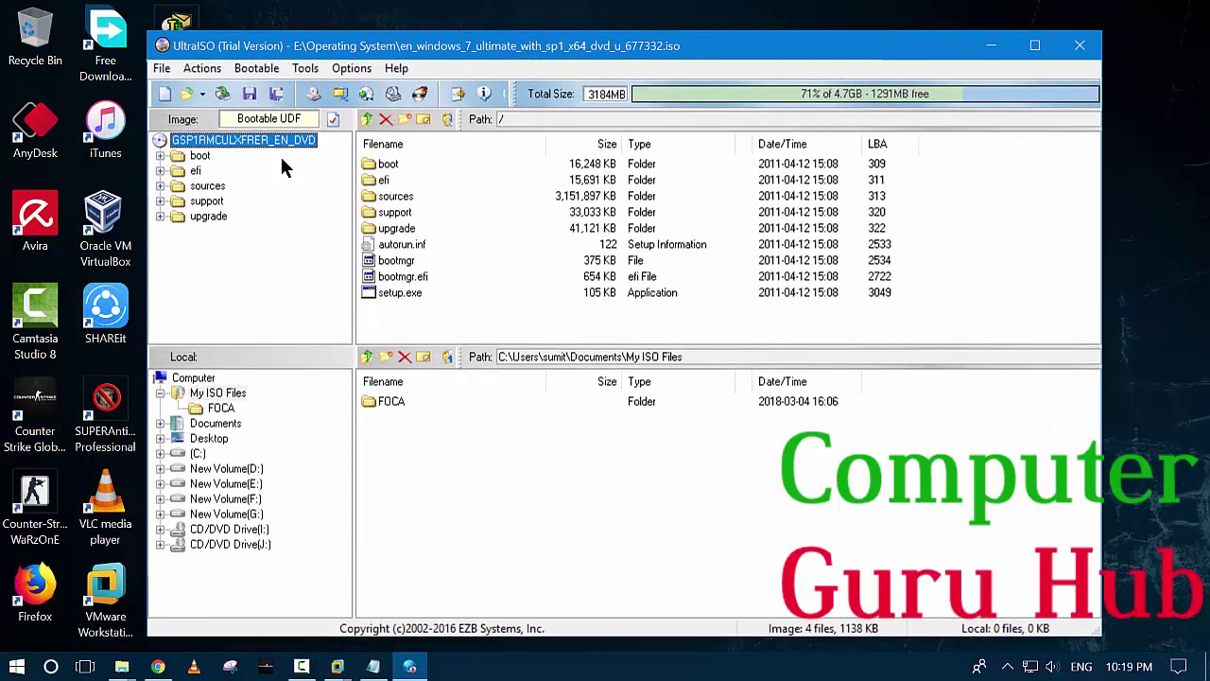
Step: Reposition the UltraISO window and open the sources folder of the Windows 7 image
drag(424, 52, 535, 28)
click(506, 179)
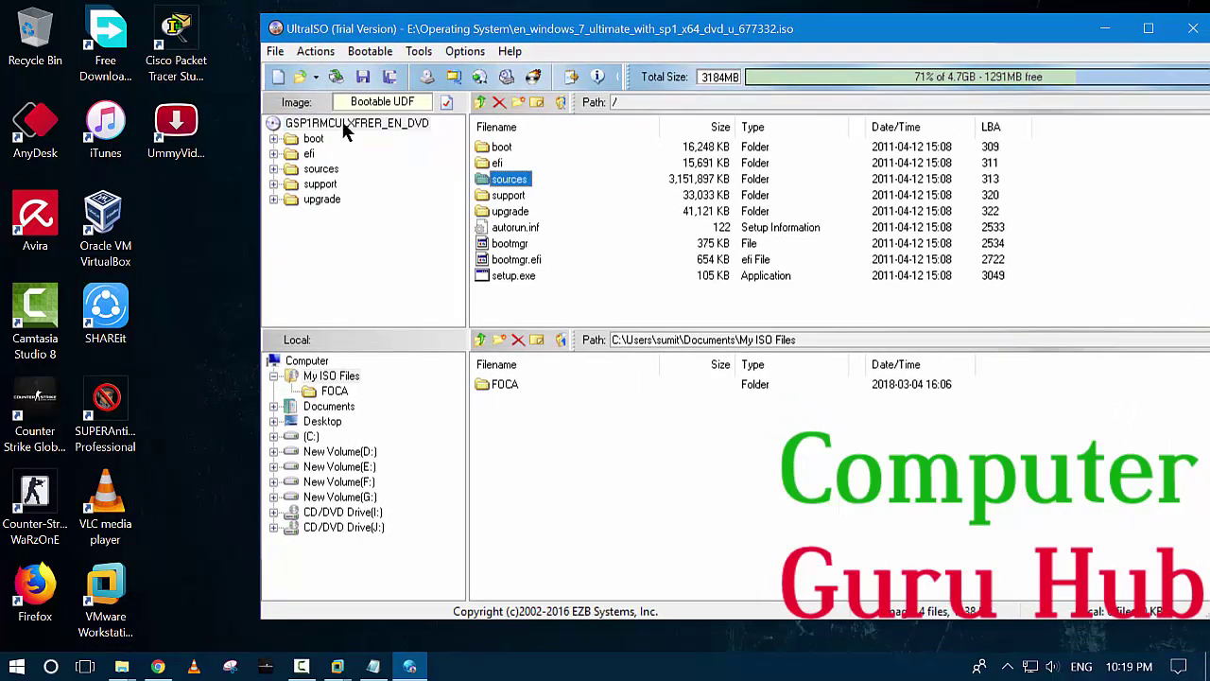
double_click(516, 186)
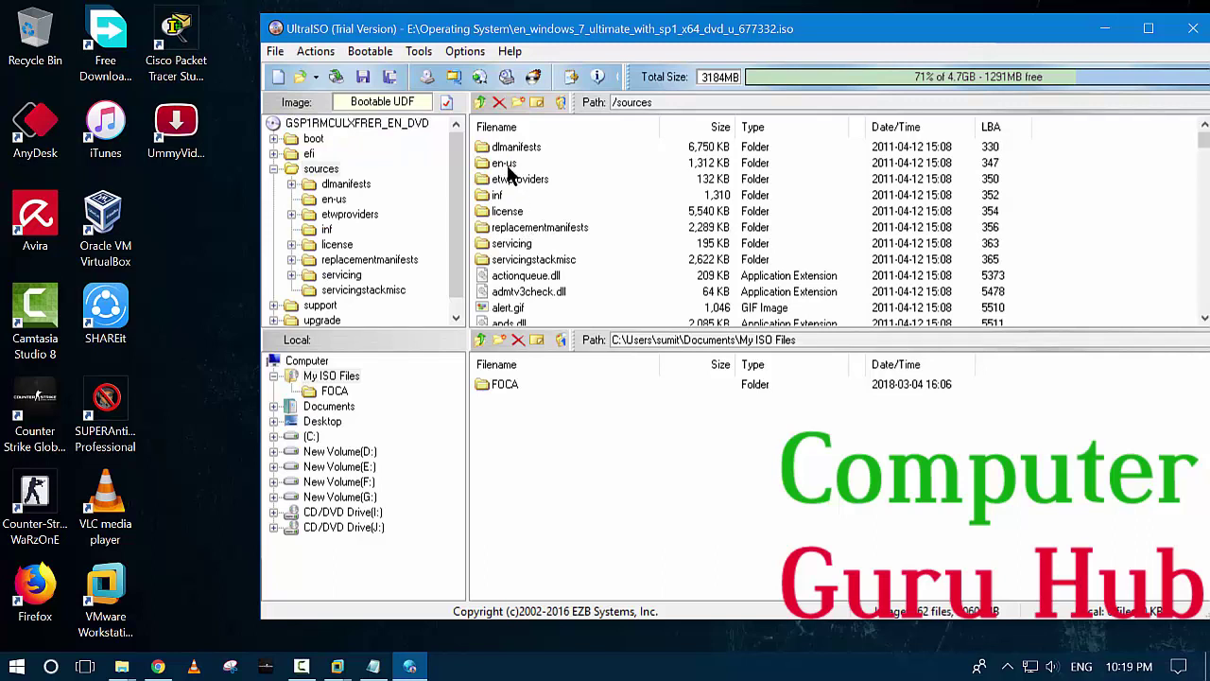
Step: Extract boot.wim from the image's sources folder into the local My ISO Files folder
click(524, 293)
scroll(523, 302, down, 3)
scroll(523, 305, down, 4)
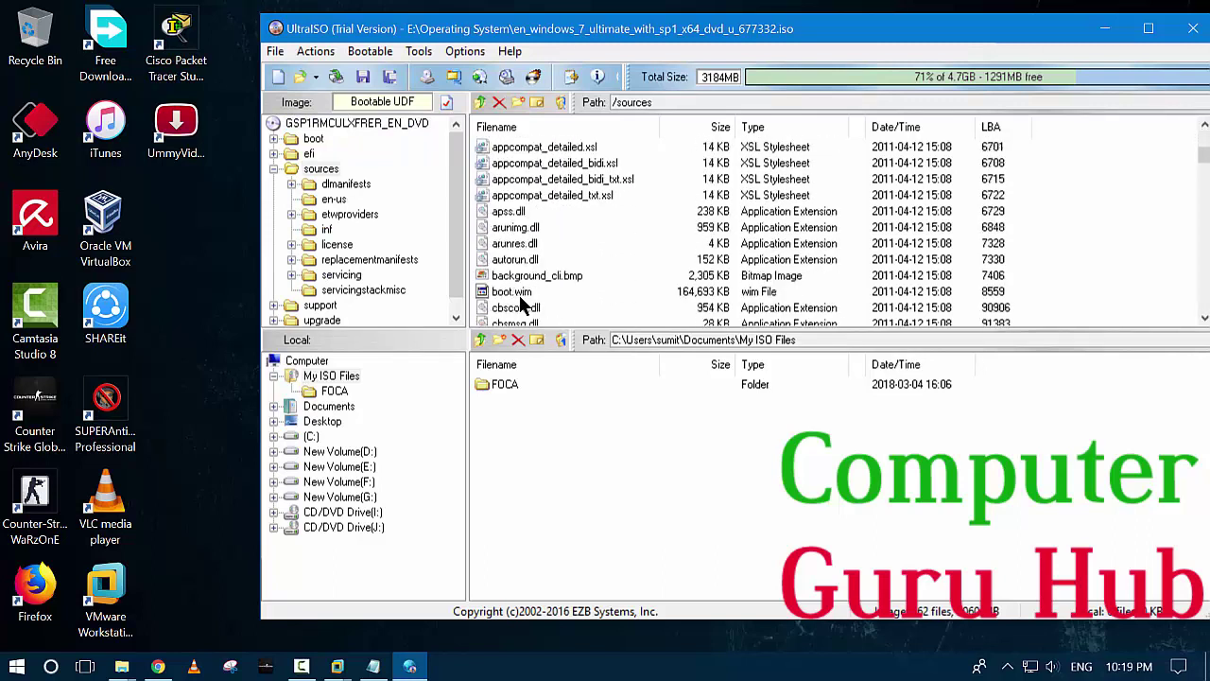
click(519, 195)
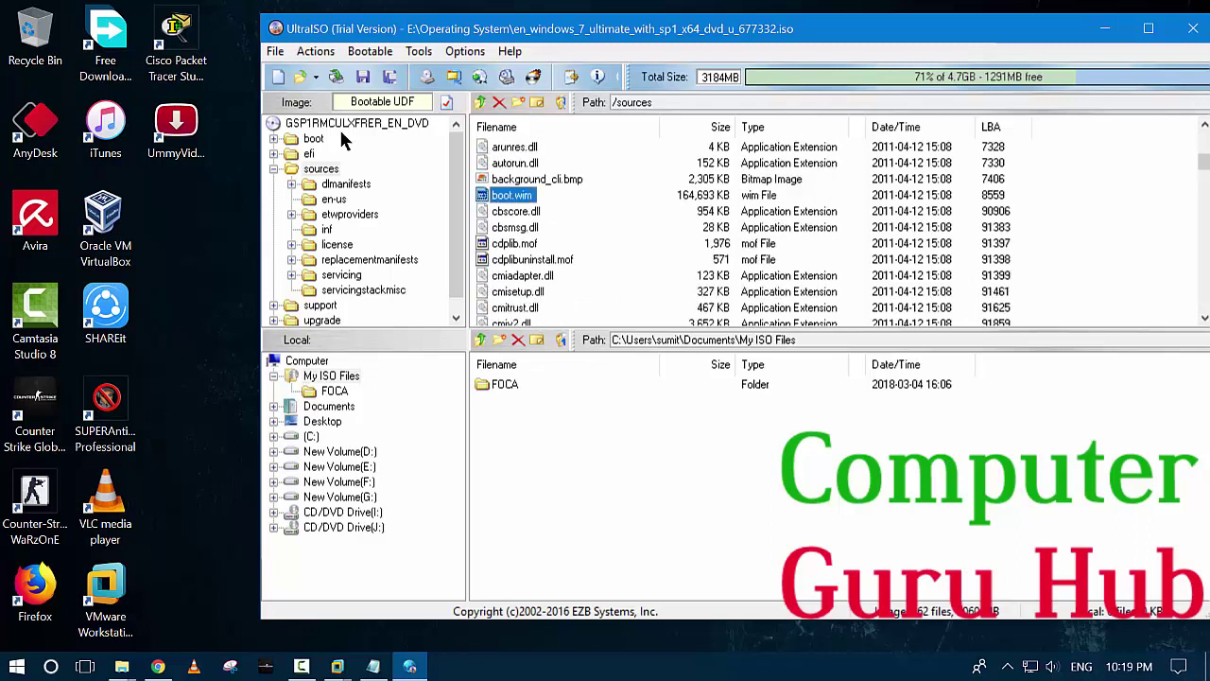
right_click(502, 201)
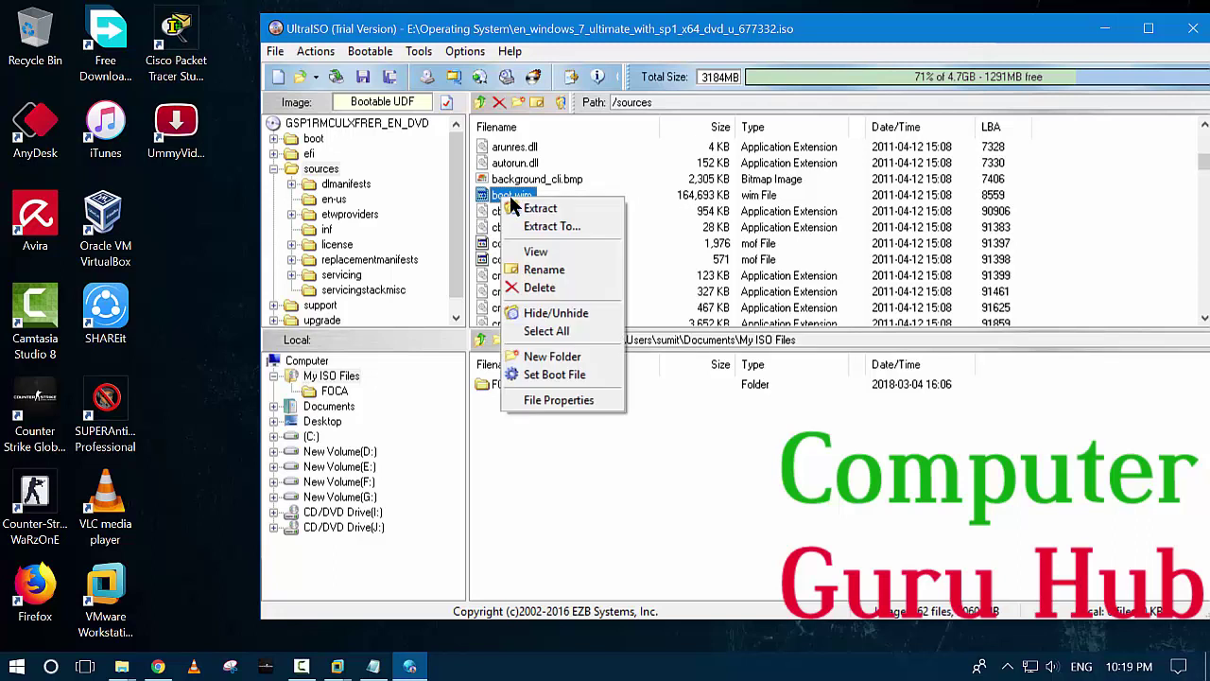
click(541, 210)
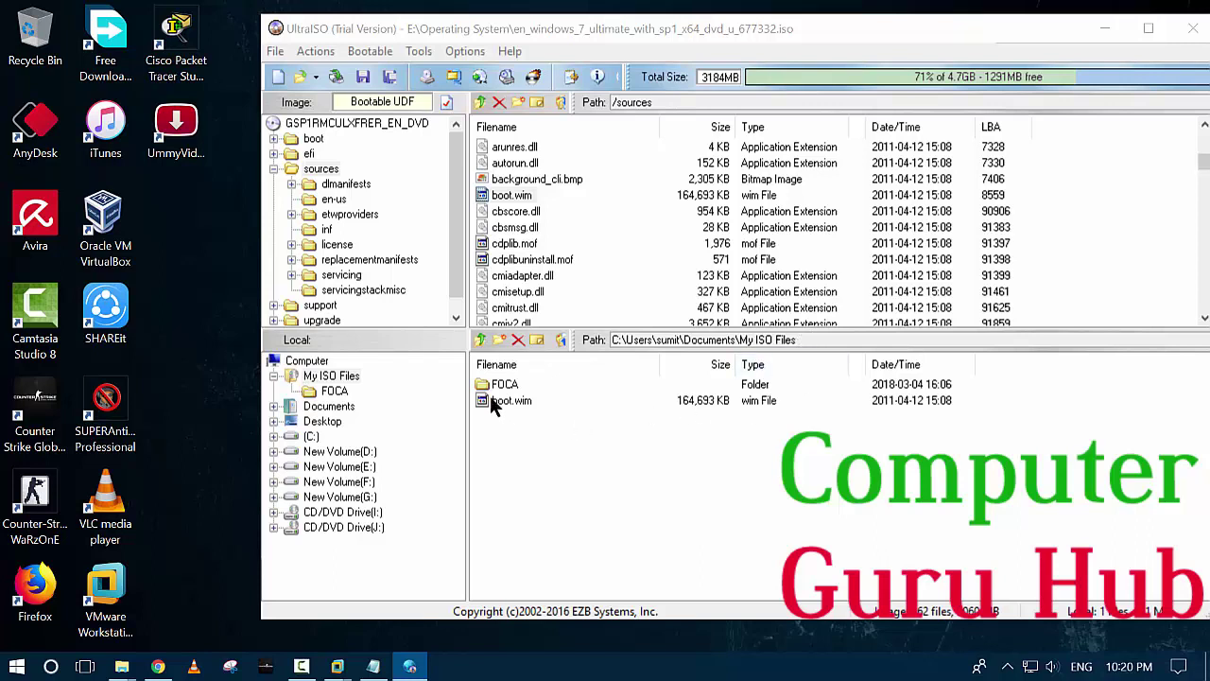
Step: Uncover the desktop beside the UltraISO window and move the extracted boot.wim from My ISO Files onto the desktop
drag(508, 38, 651, 59)
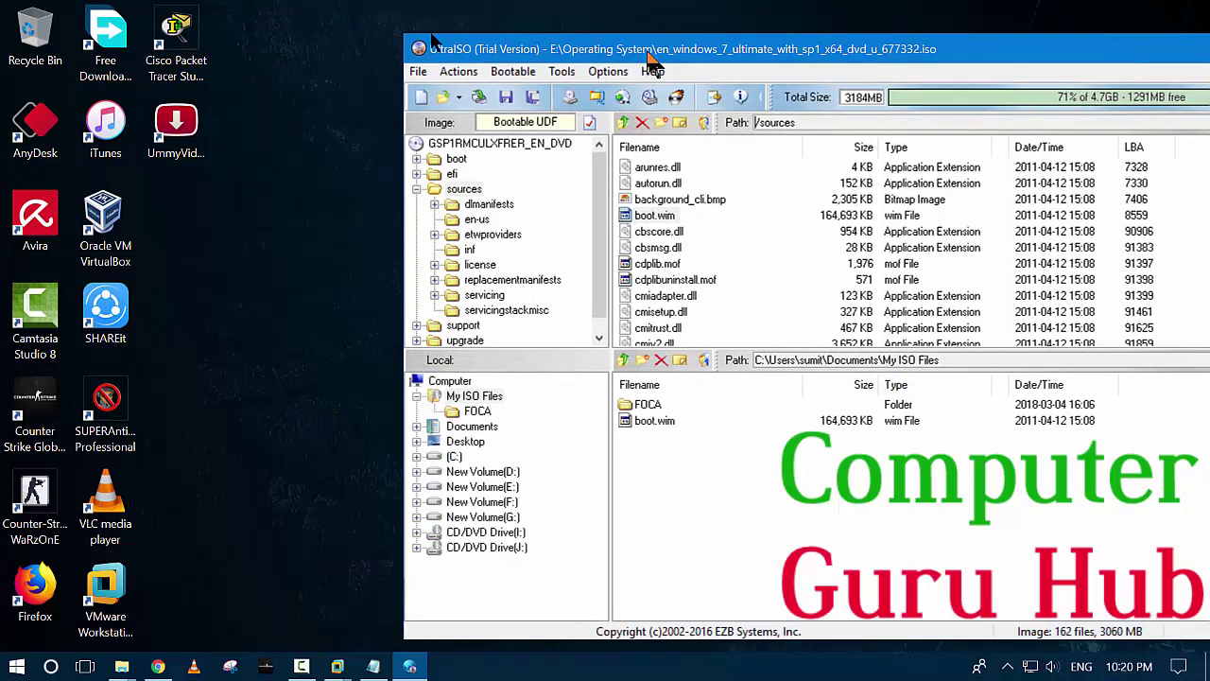
drag(640, 420, 318, 338)
click(416, 449)
drag(653, 424, 473, 446)
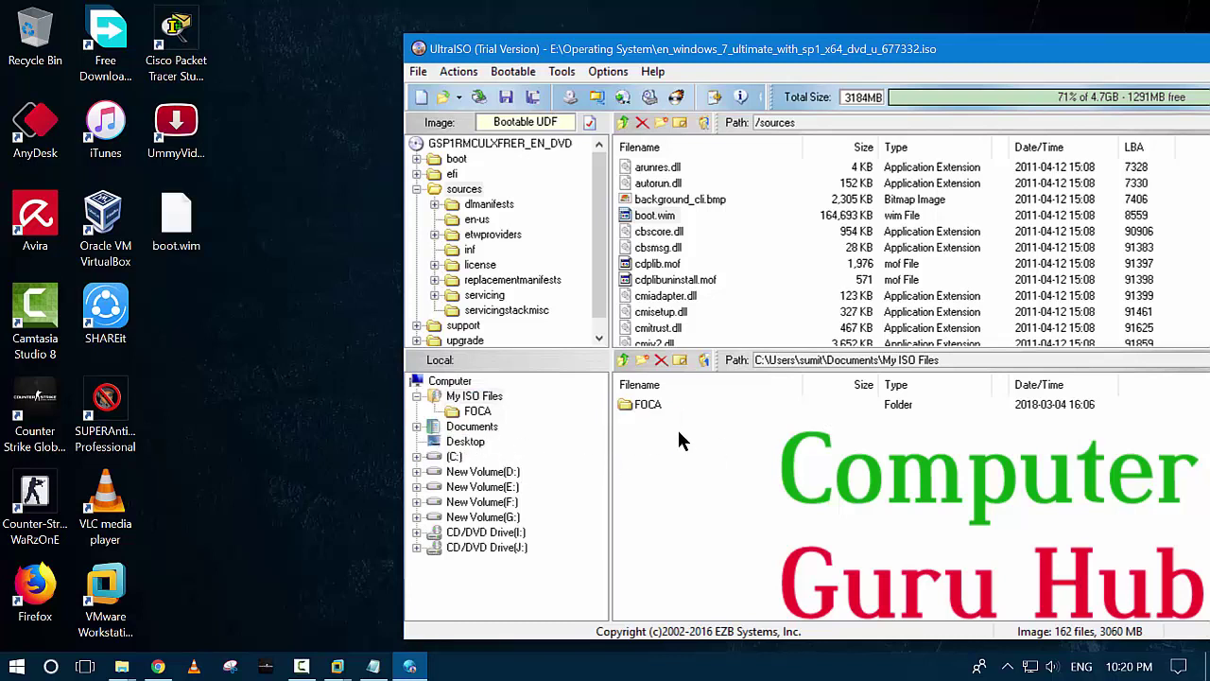
click(190, 216)
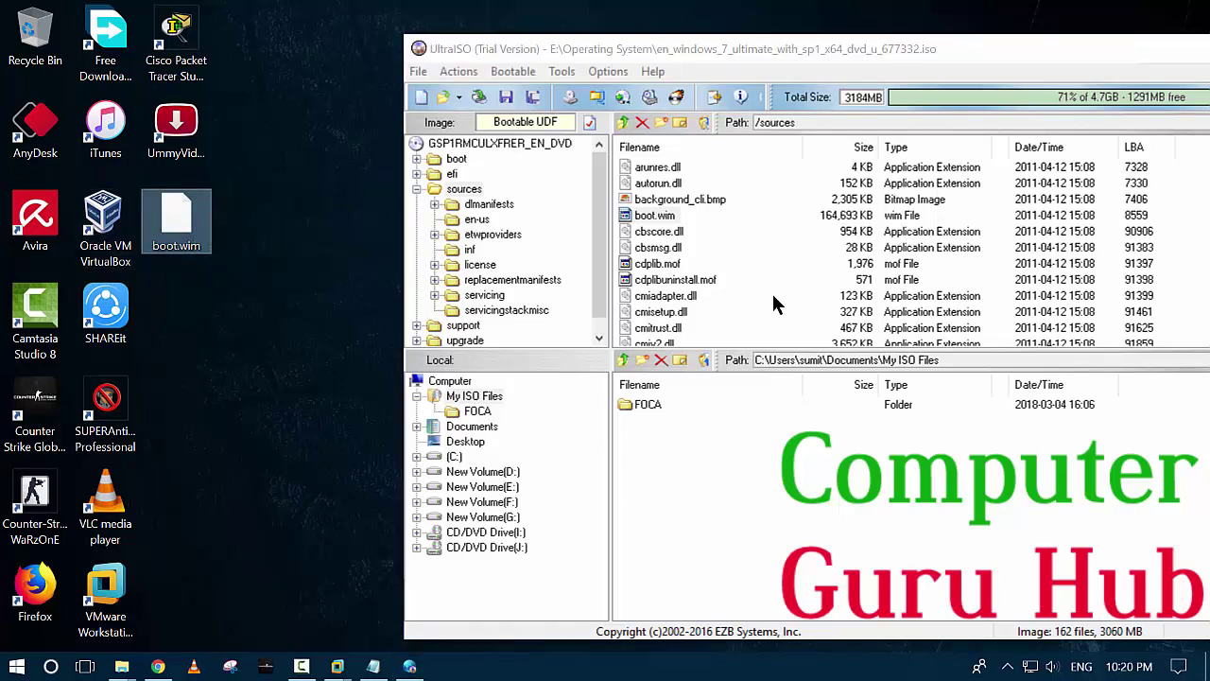
Step: Extract install.wim from the image's sources folder to the desktop
click(663, 286)
scroll(663, 286, down, 10)
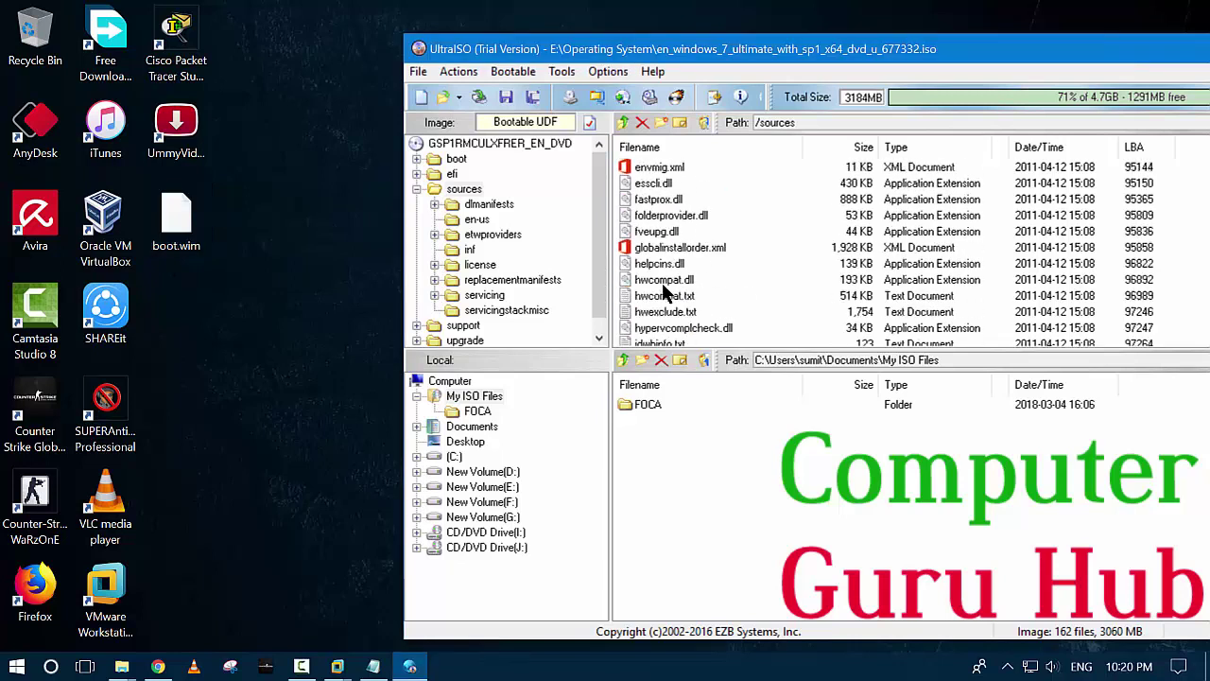
scroll(662, 282, down, 4)
click(663, 201)
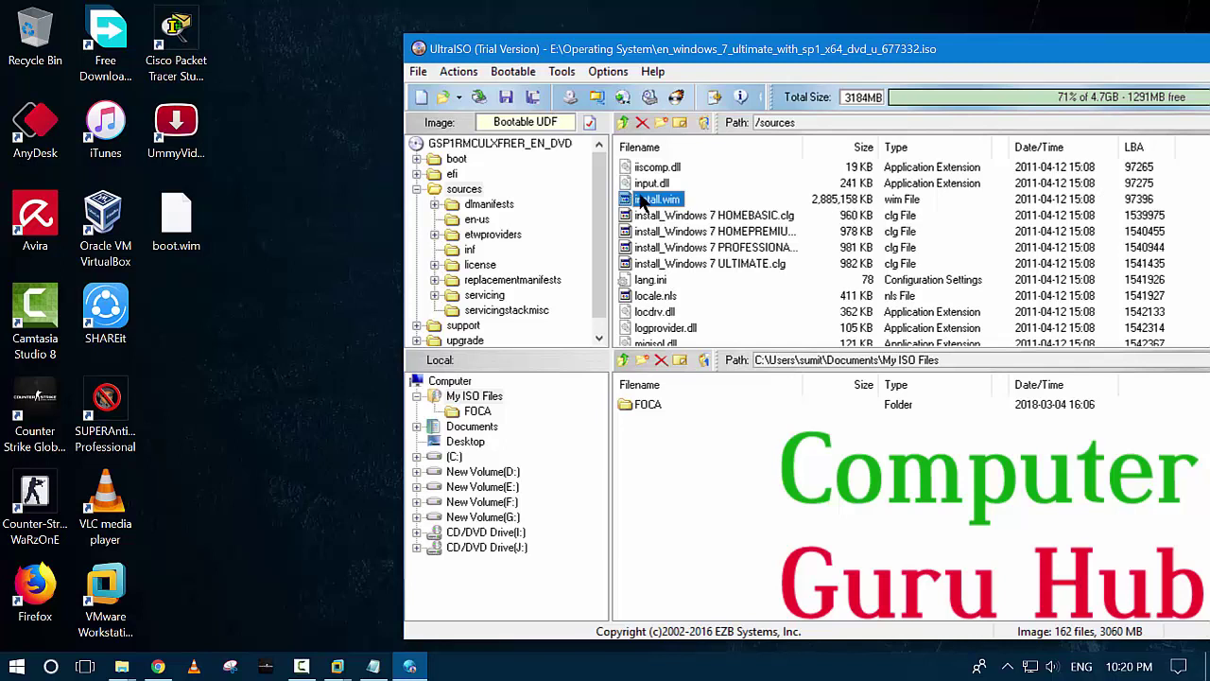
right_click(662, 204)
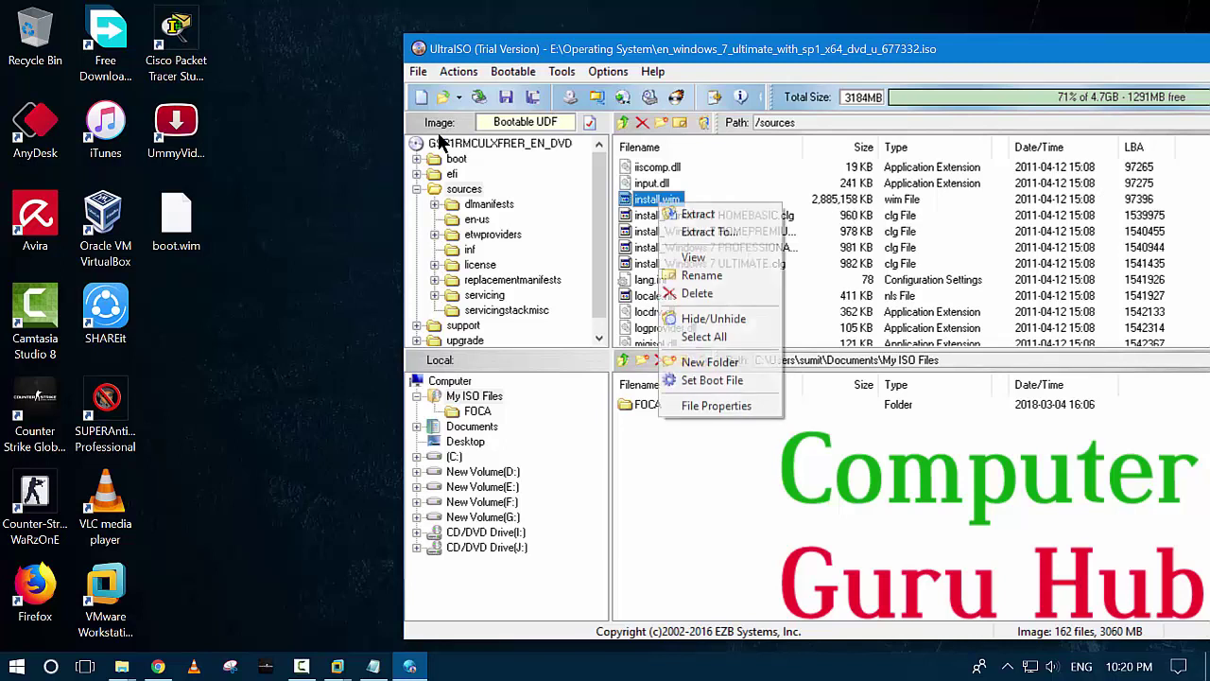
click(709, 233)
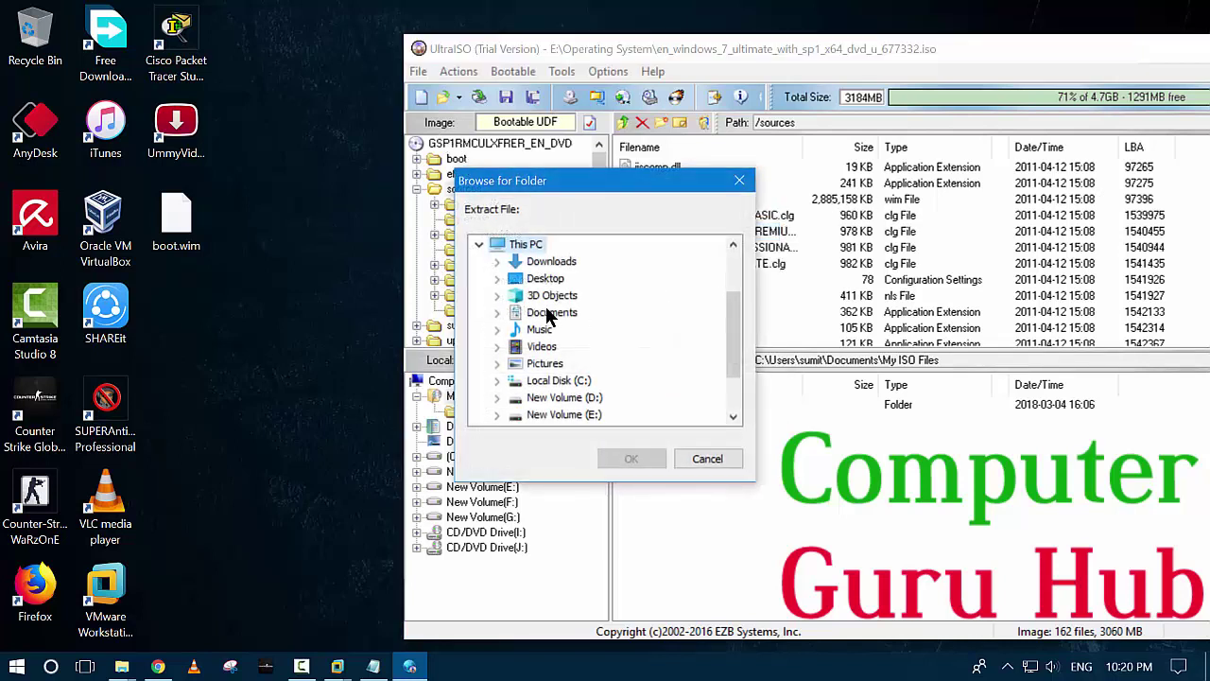
click(631, 459)
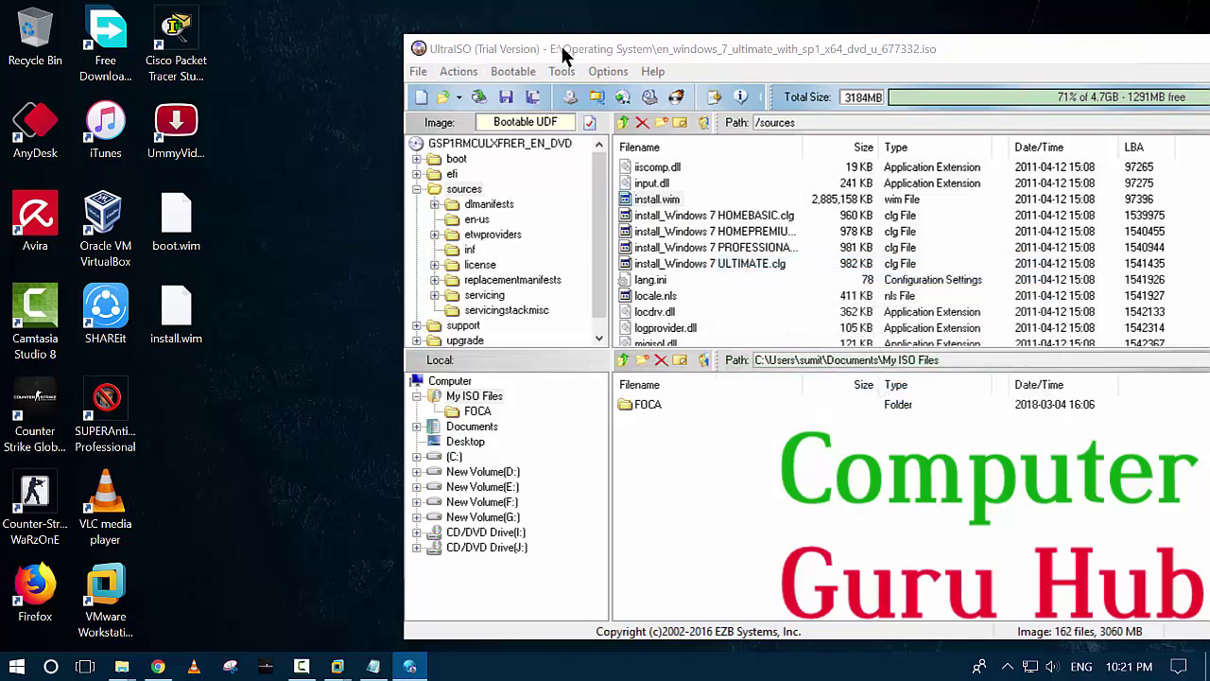
Step: Bring the UltraISO window fully into view and close the program
drag(560, 54, 454, 66)
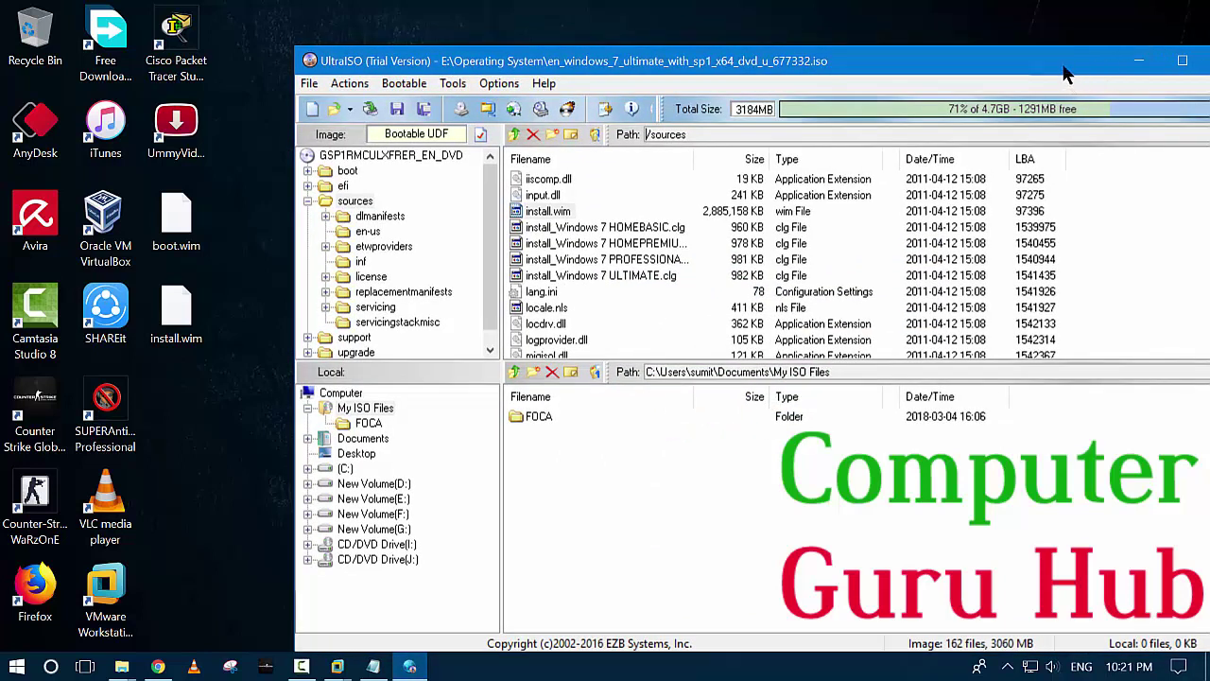
drag(1066, 74, 895, 36)
click(1066, 25)
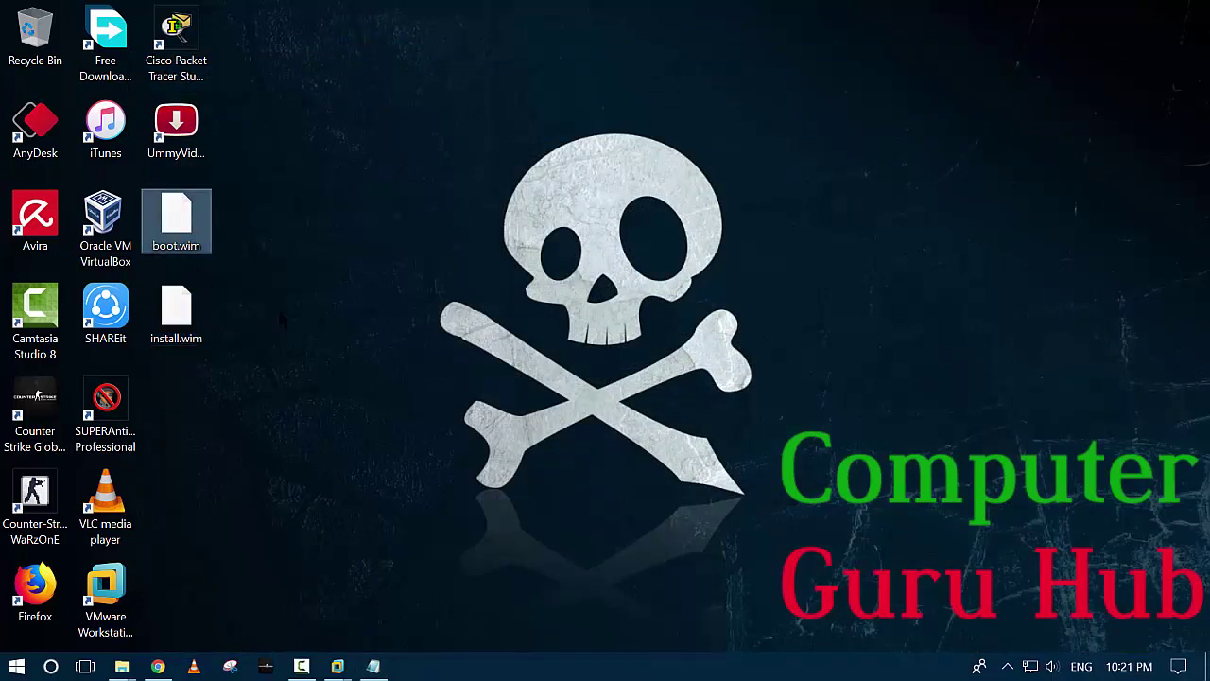
Step: Copy boot.wim and install.wim together from the host desktop
drag(248, 209, 140, 346)
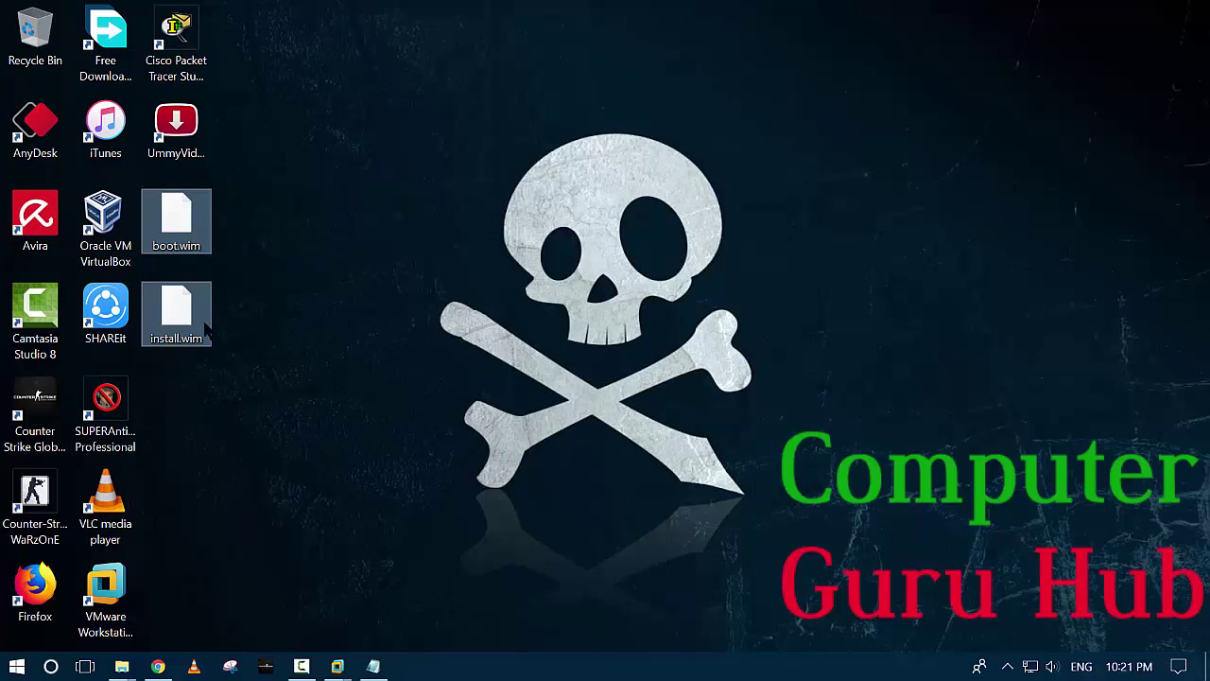
right_click(179, 307)
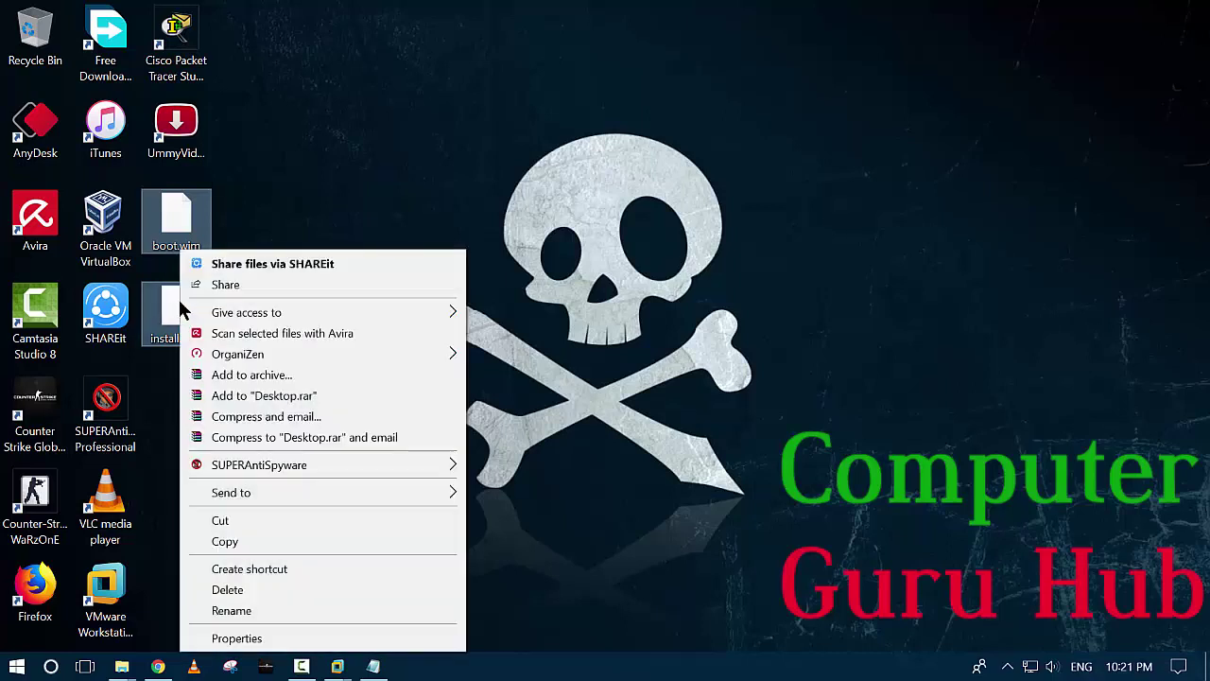
click(256, 543)
Step: Switch to VMware Workstation with the Windows Server 2012 machine in full screen and paste the copied files onto its desktop
click(337, 666)
click(367, 630)
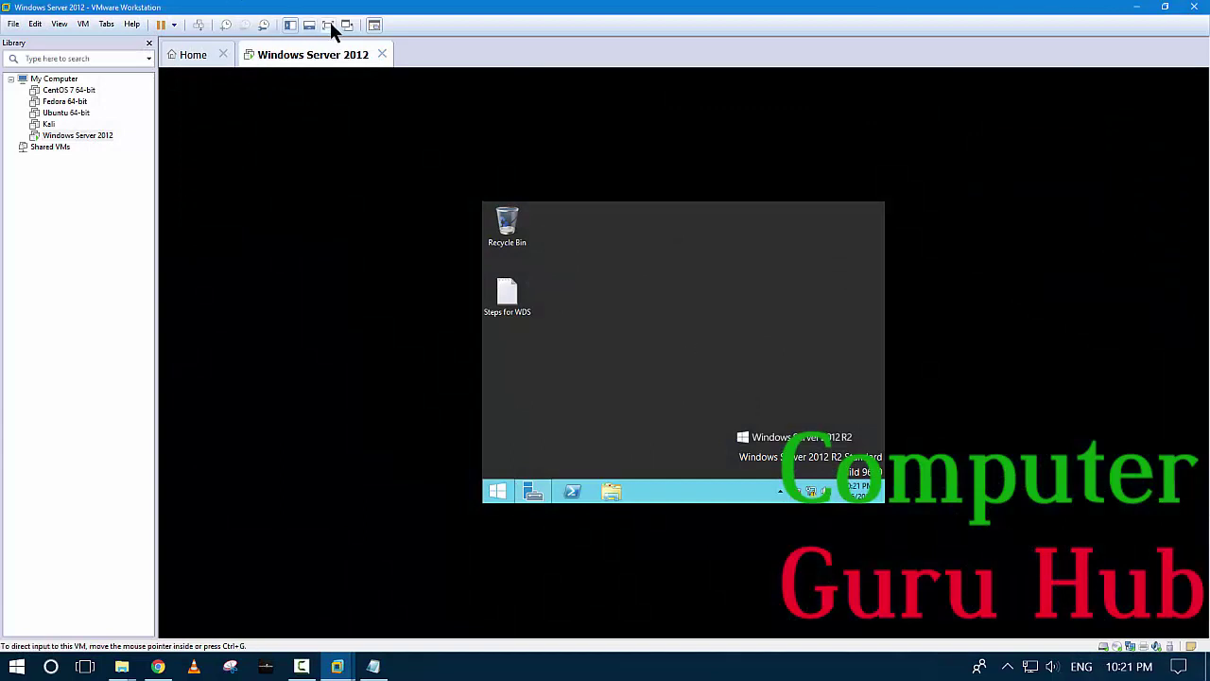
click(328, 23)
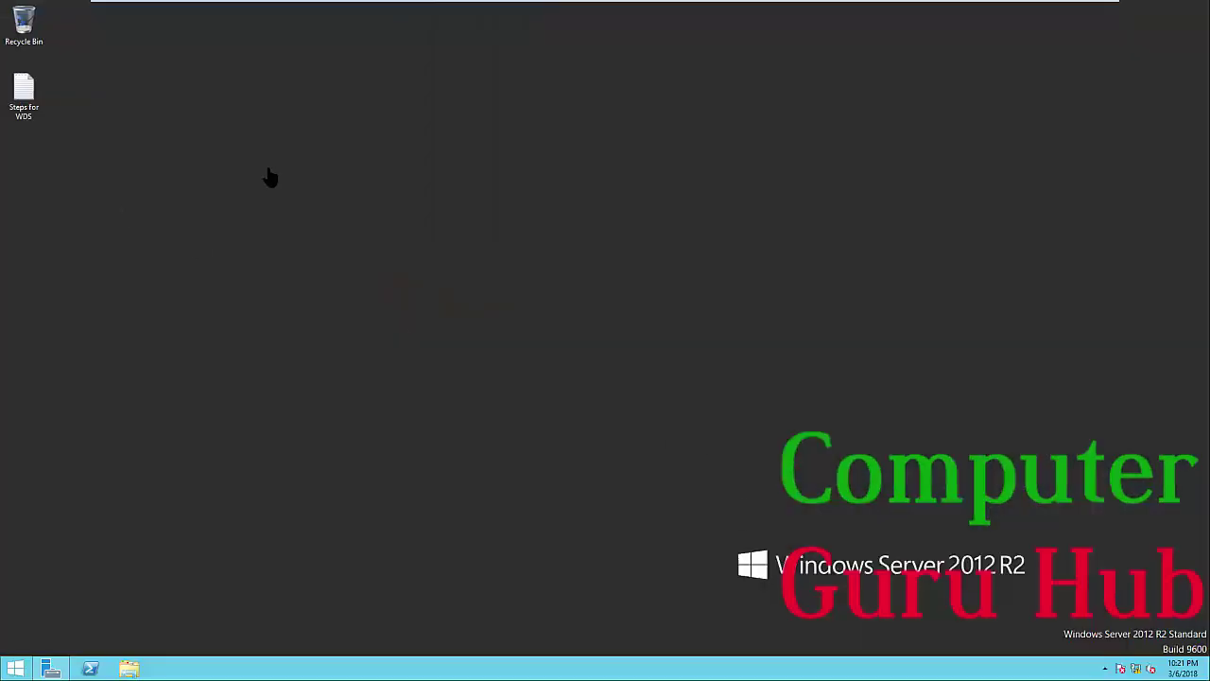
right_click(327, 179)
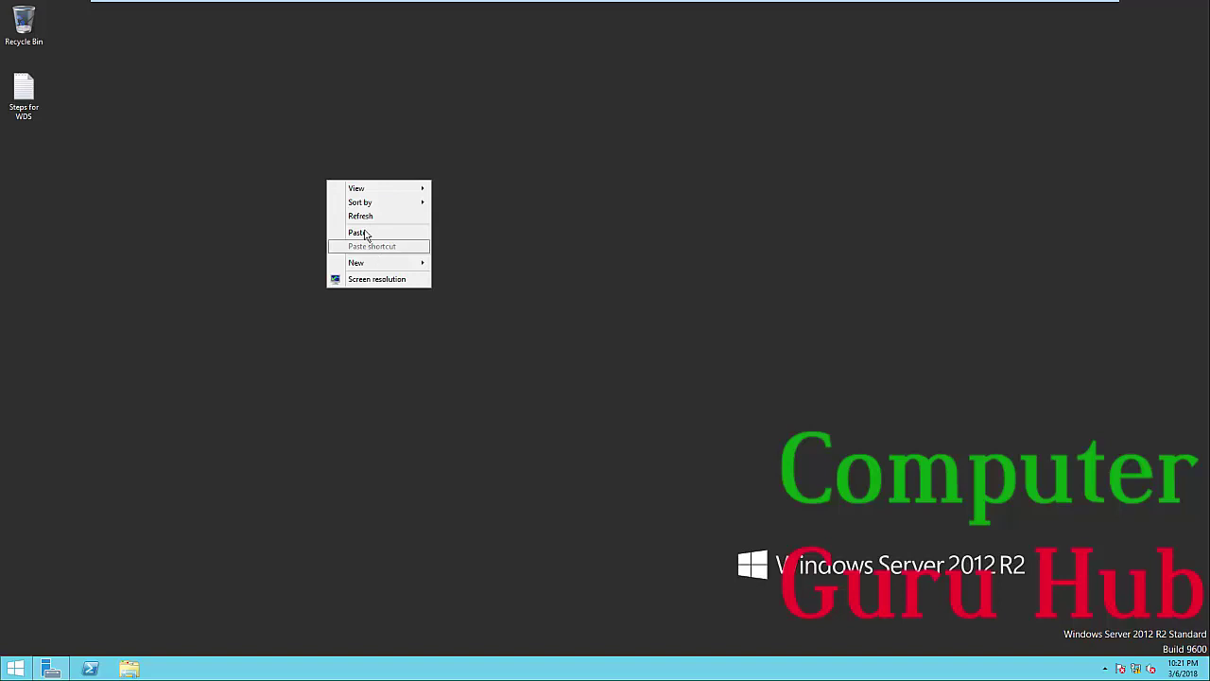
click(365, 234)
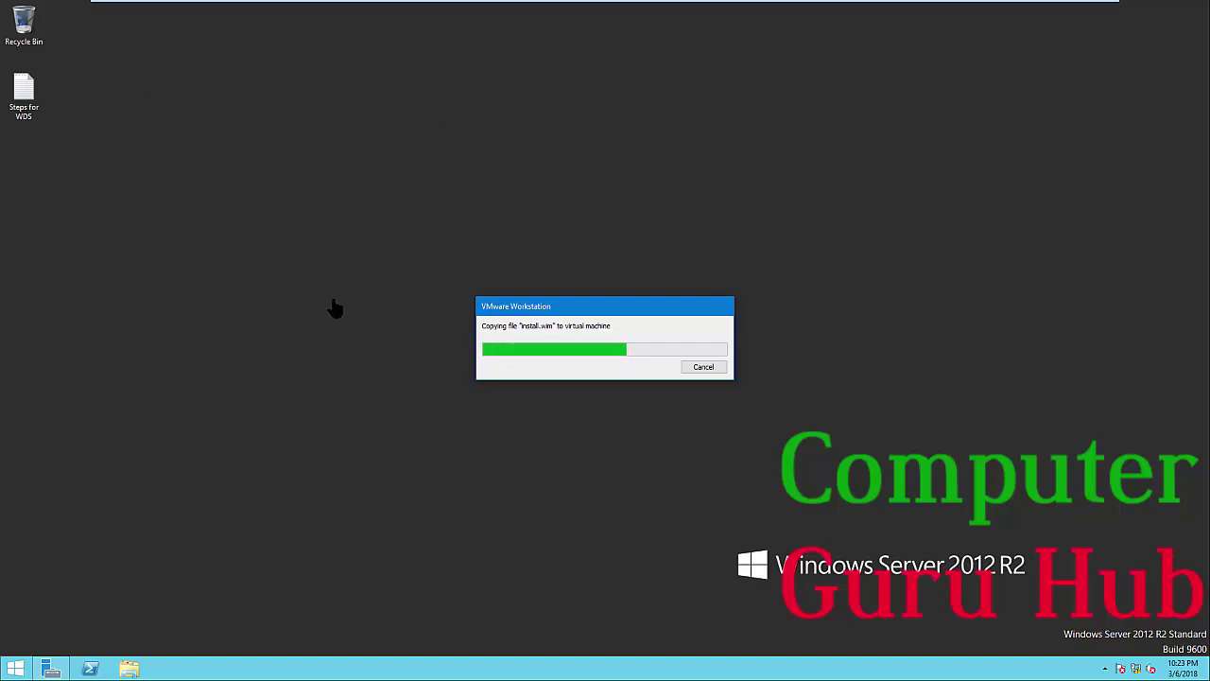
mouse_move(684, 5)
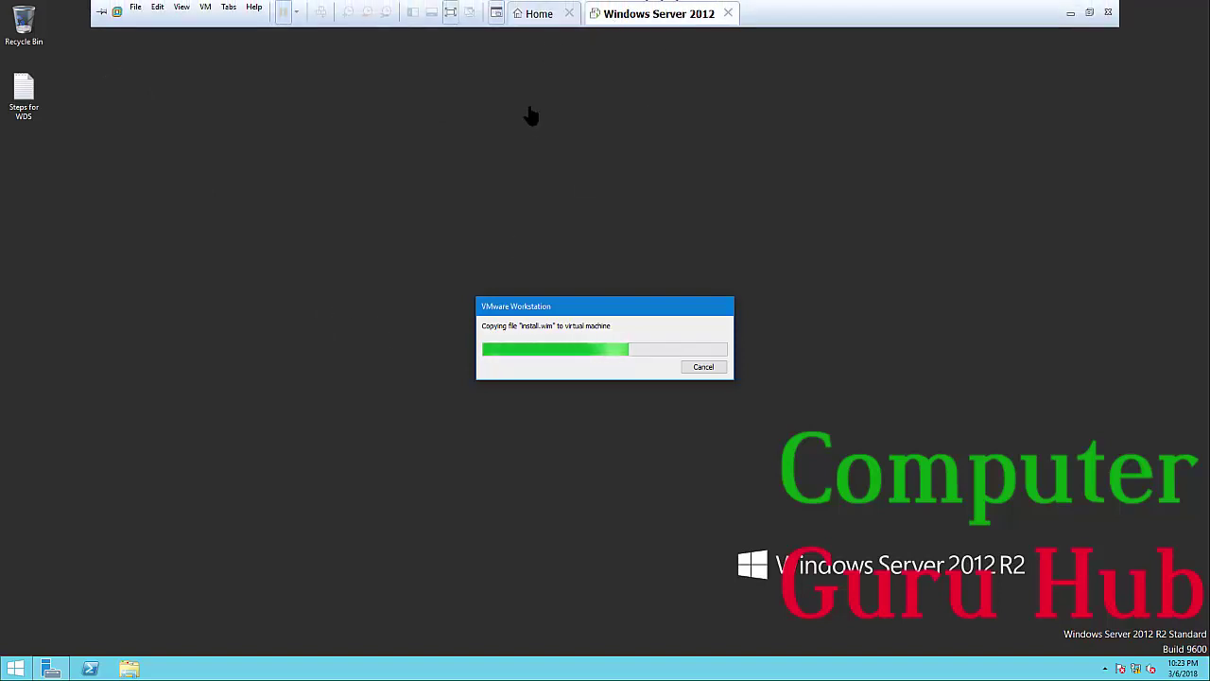